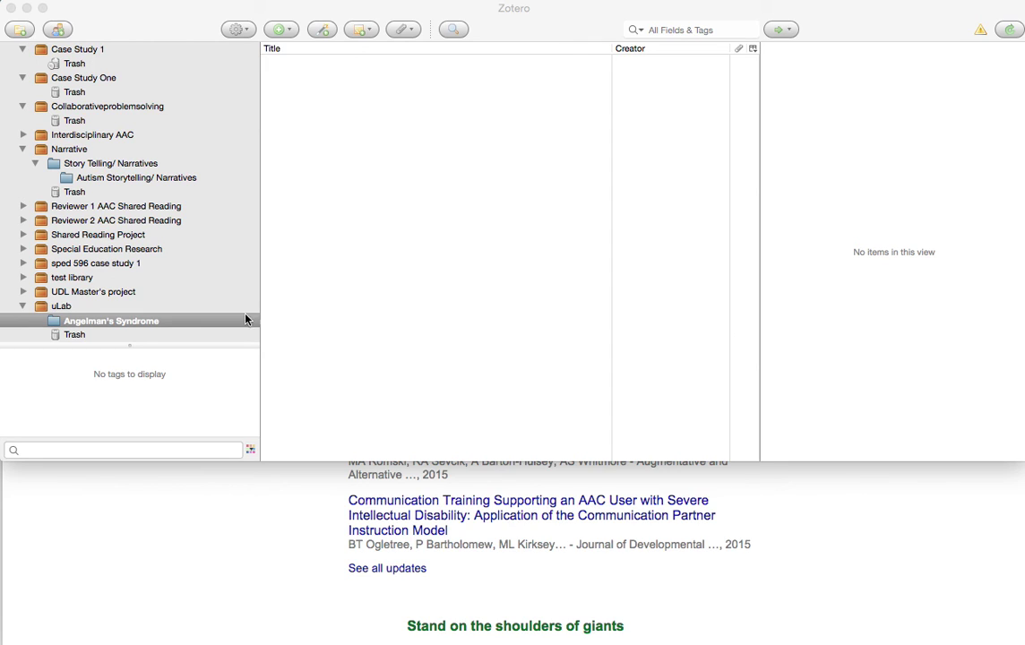
Select the Angelman's Syndrome collection under uLab as the save target, then return to Chrome.
click(173, 323)
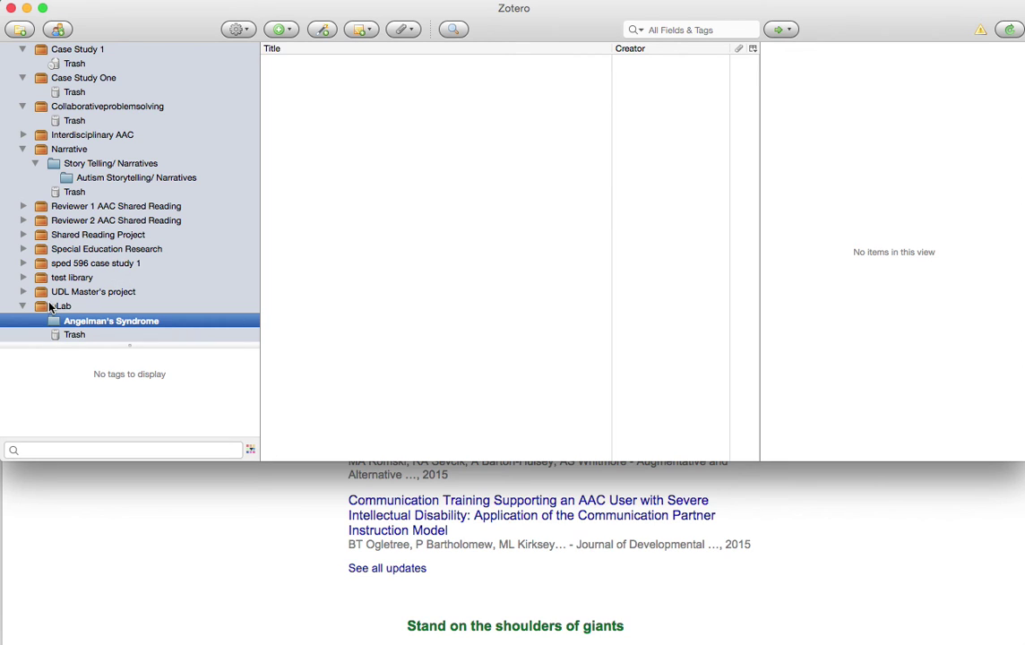
click(192, 514)
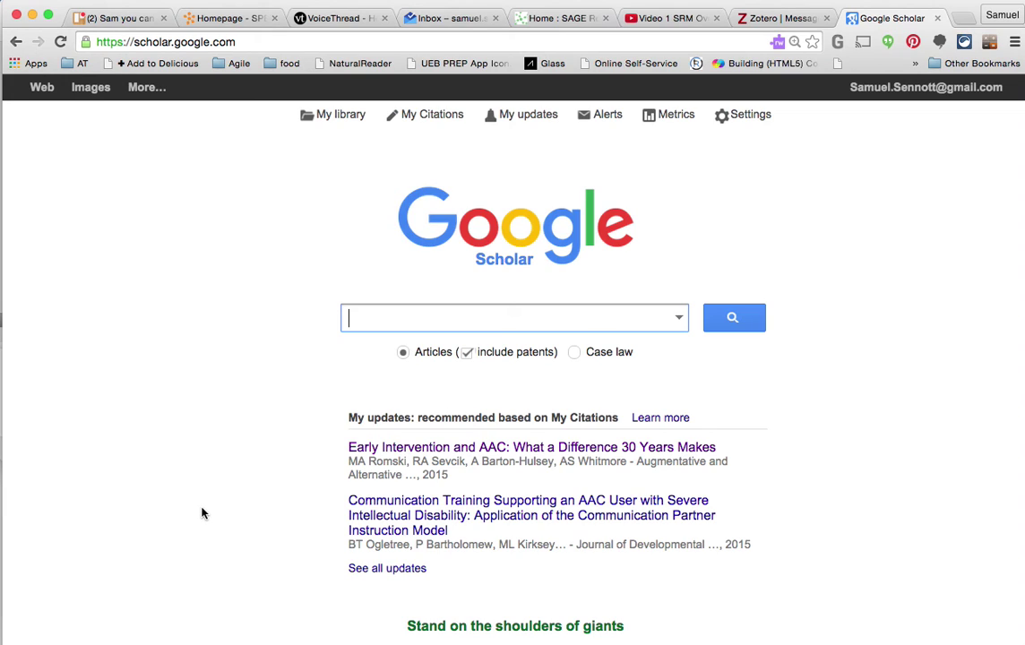
Search Scholar for 'aac angelman syndrome' and open the 'Parents' priorities for AAC' result.
text(aac )
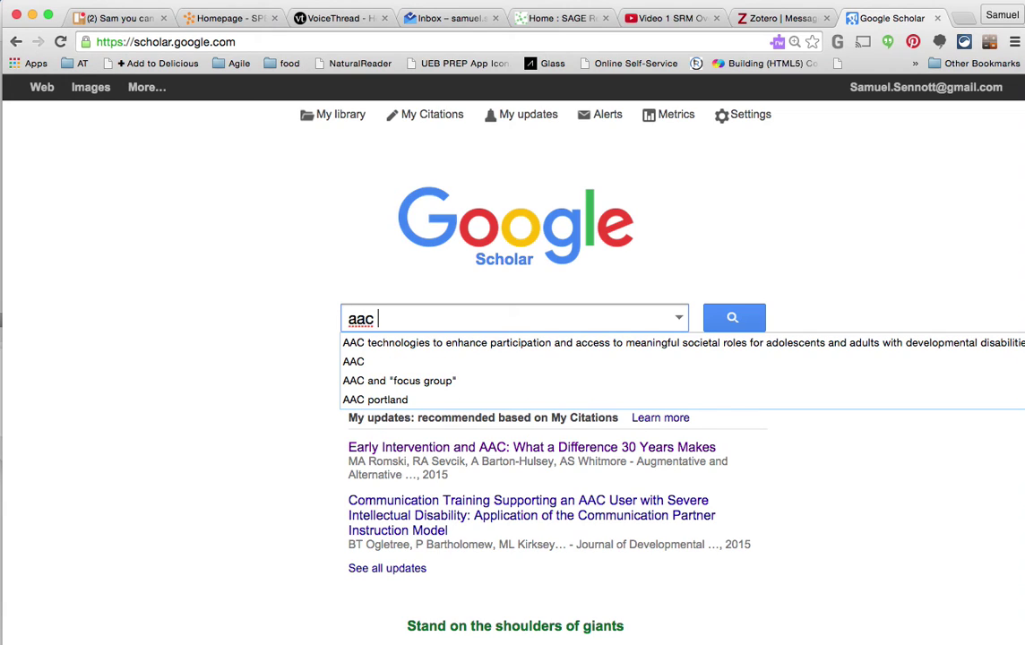
text(angelman syndrome)
key(Return)
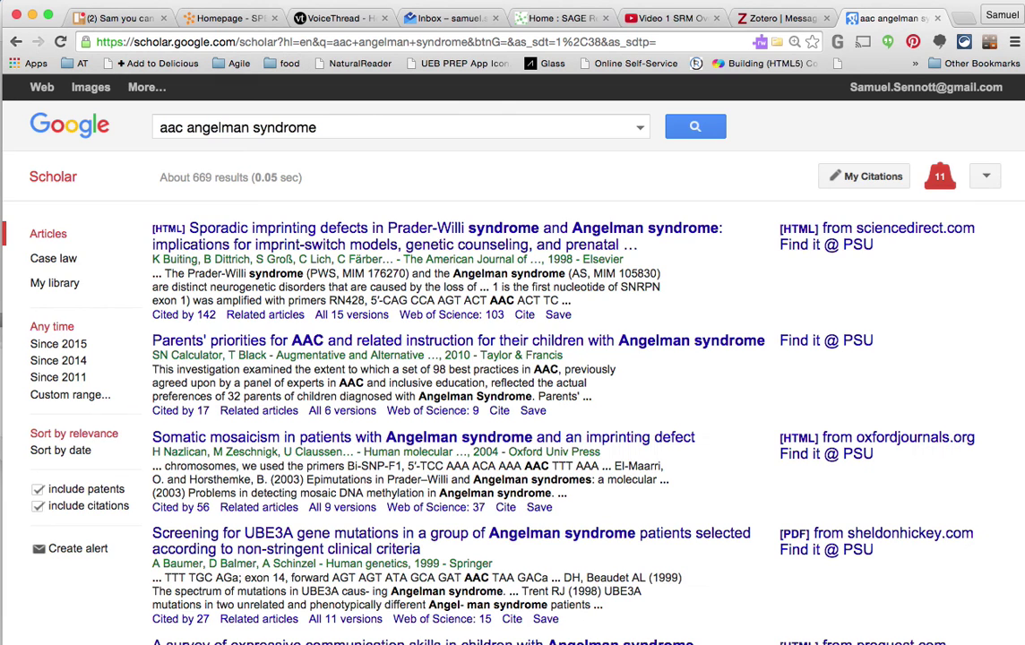
click(334, 341)
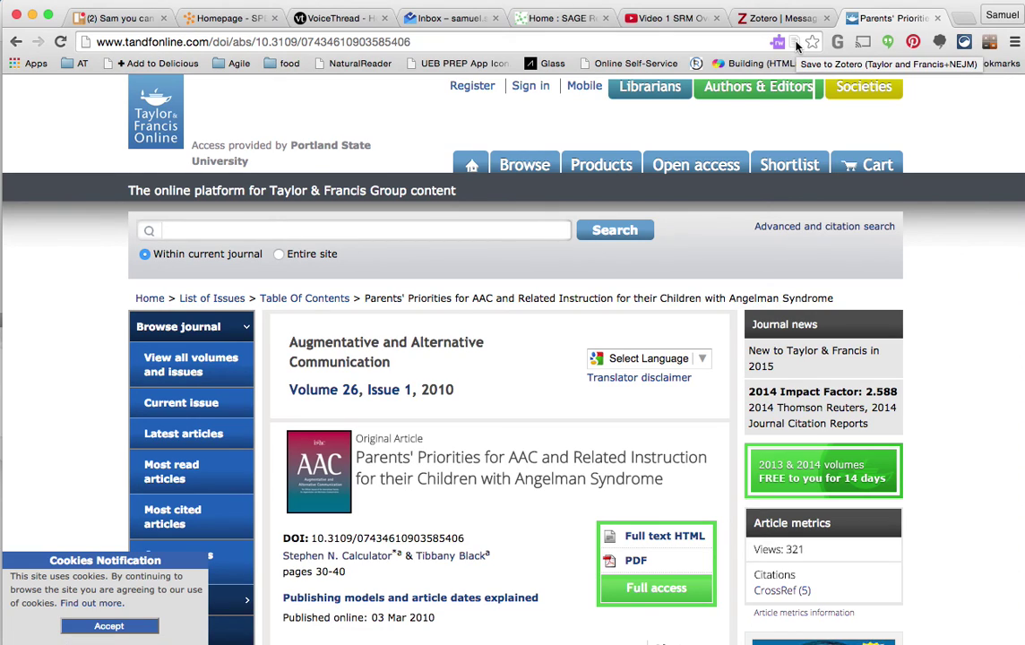
Save the Parents' Priorities article to Zotero, check it there, and go back to results.
click(797, 46)
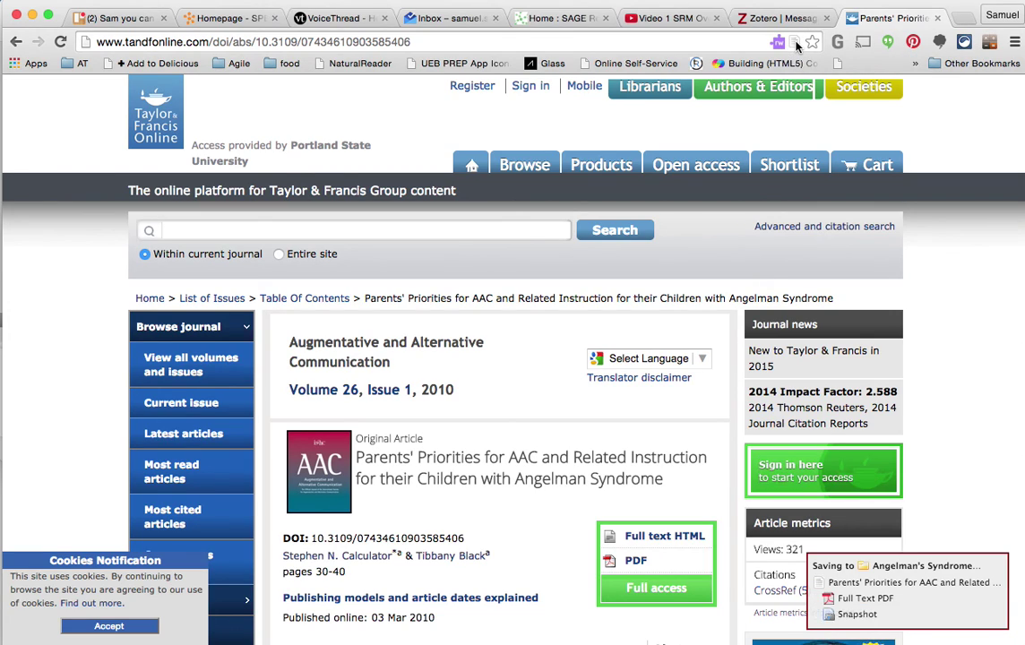
click(584, 491)
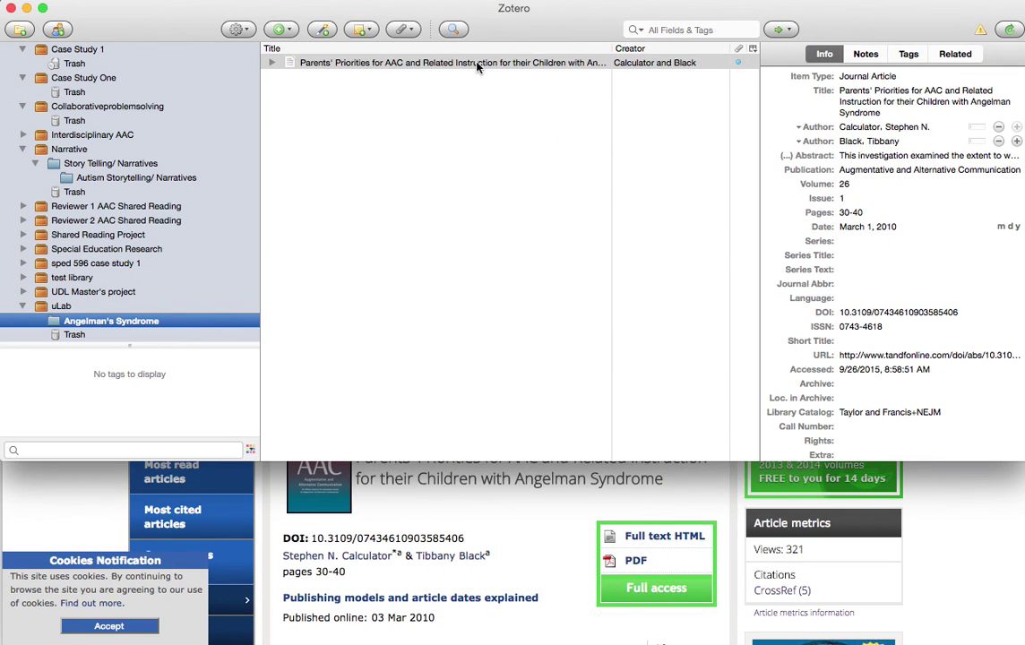
key(super+Tab)
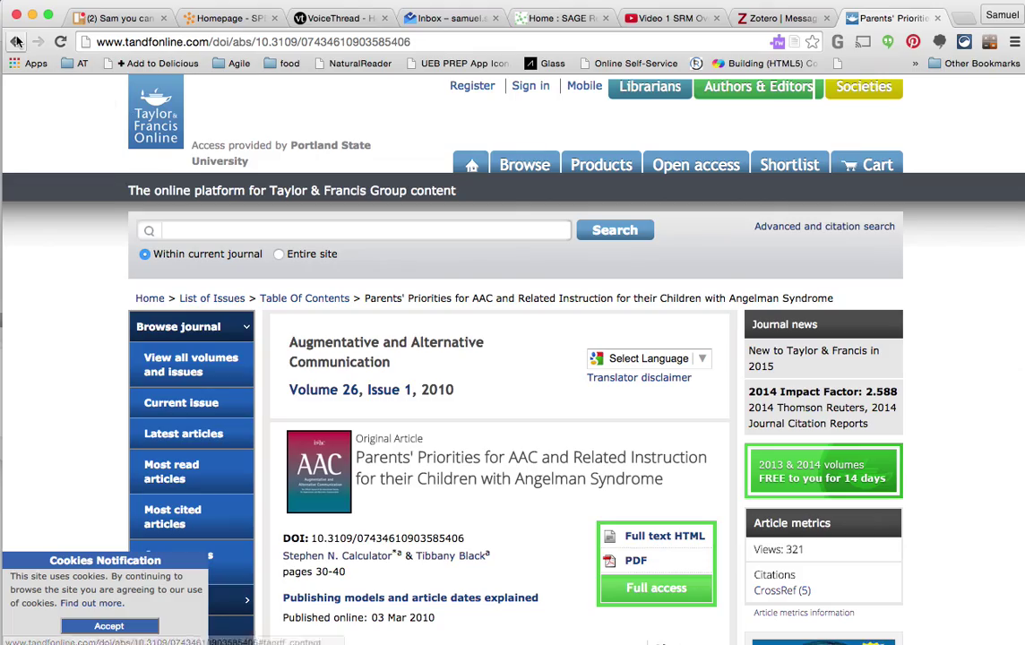
click(16, 41)
Find and open the 'Use of enhanced natural gestures' article by Calculator on ASHA Wire.
scroll(260, 395, down, 3)
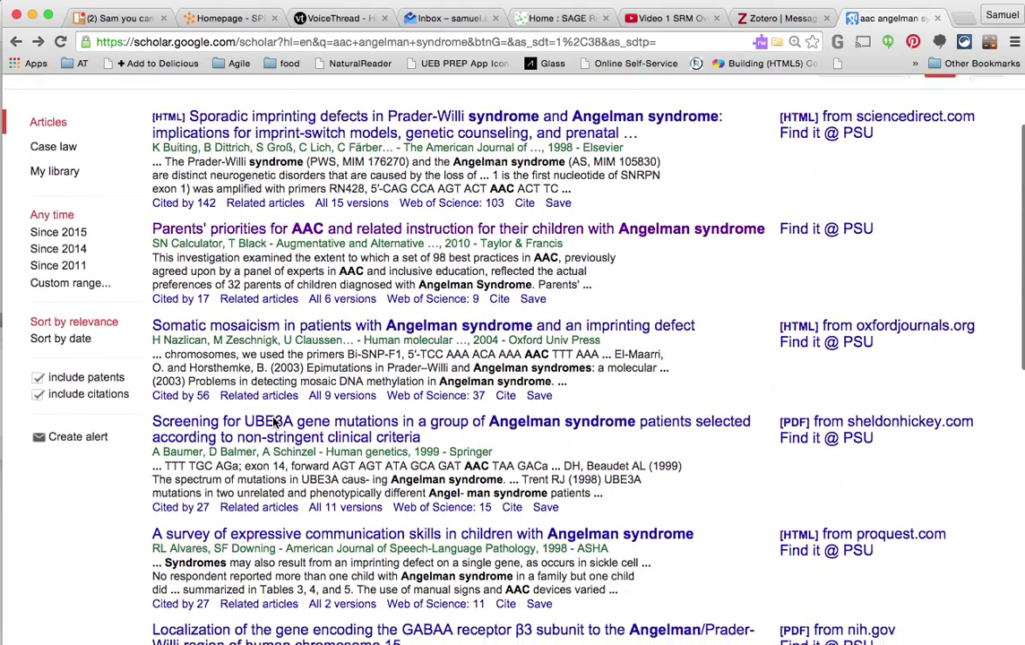
scroll(276, 421, down, 2)
scroll(274, 420, down, 1)
scroll(273, 420, down, 2)
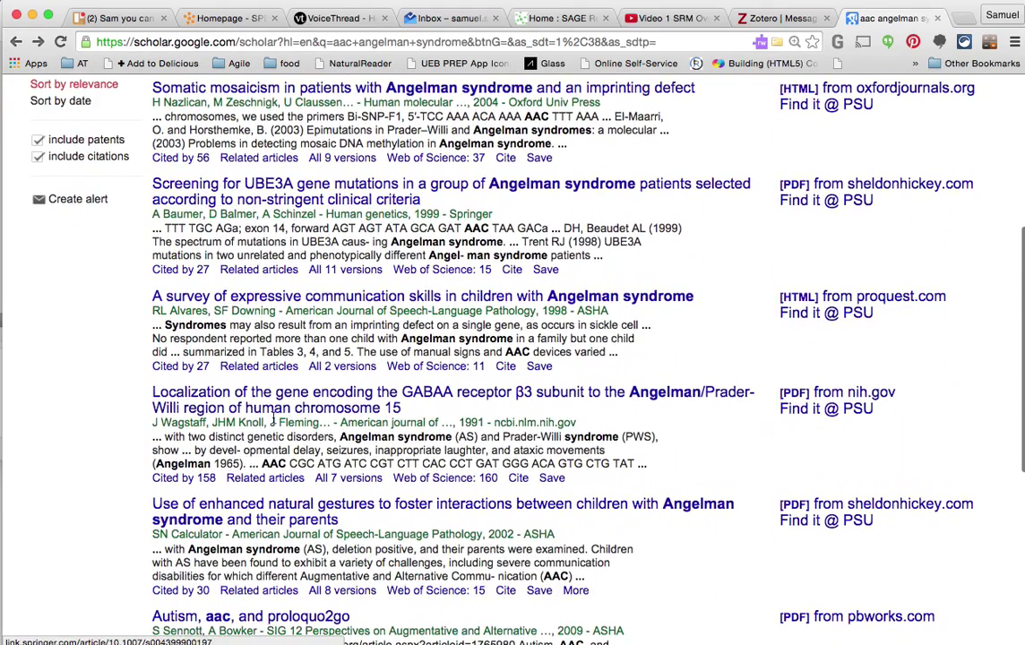
scroll(274, 422, down, 1)
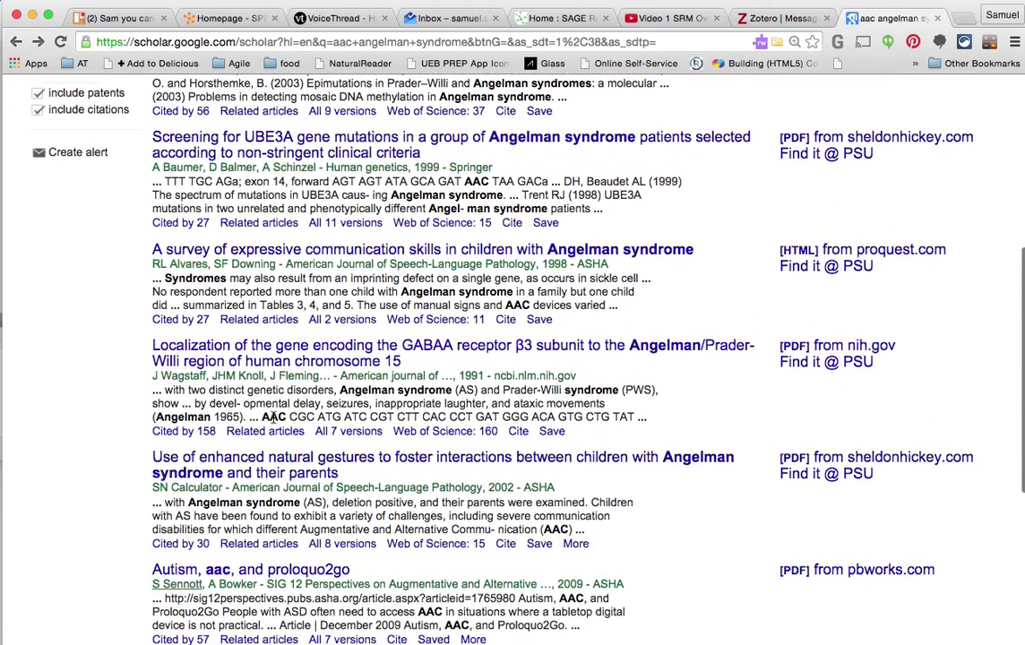
click(278, 469)
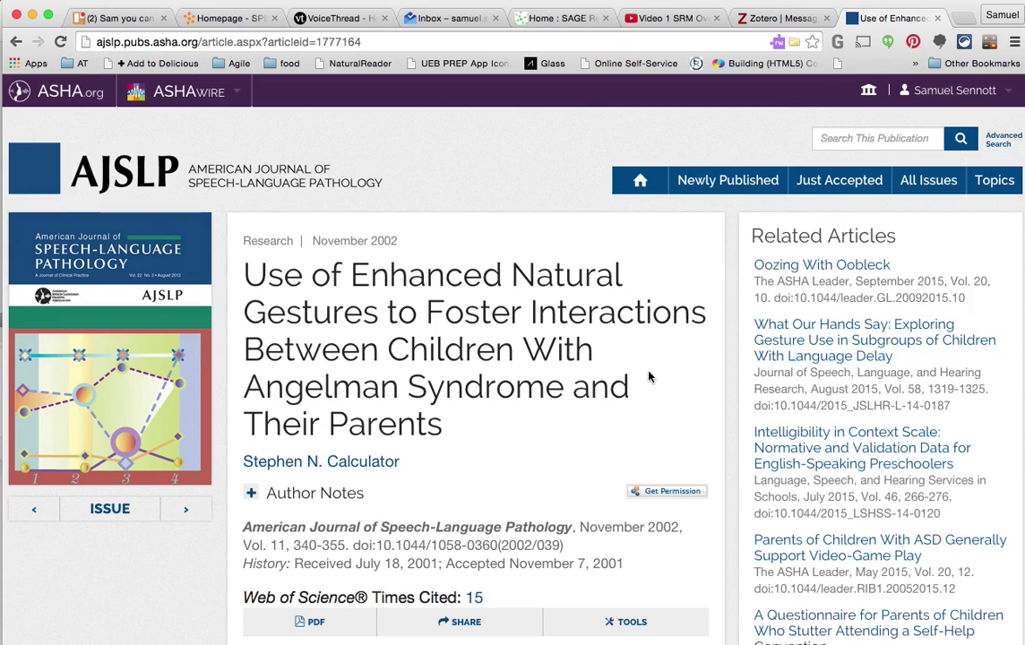
scroll(651, 376, down, 5)
Save only the Enhanced Natural Gestures article to Zotero via the Item Selector and verify it.
scroll(651, 377, up, 5)
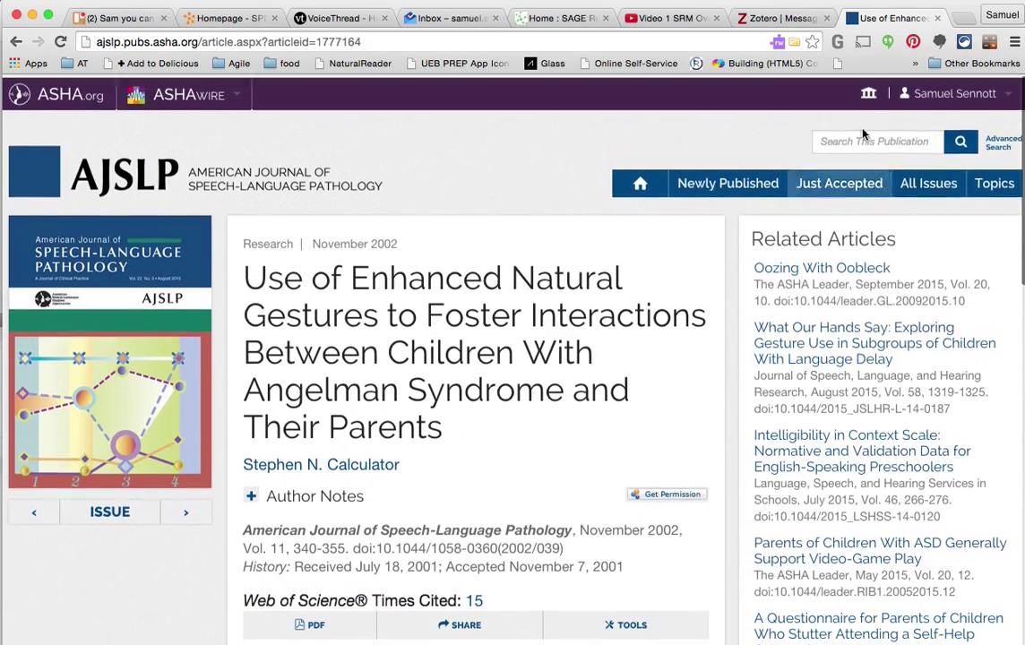
click(794, 43)
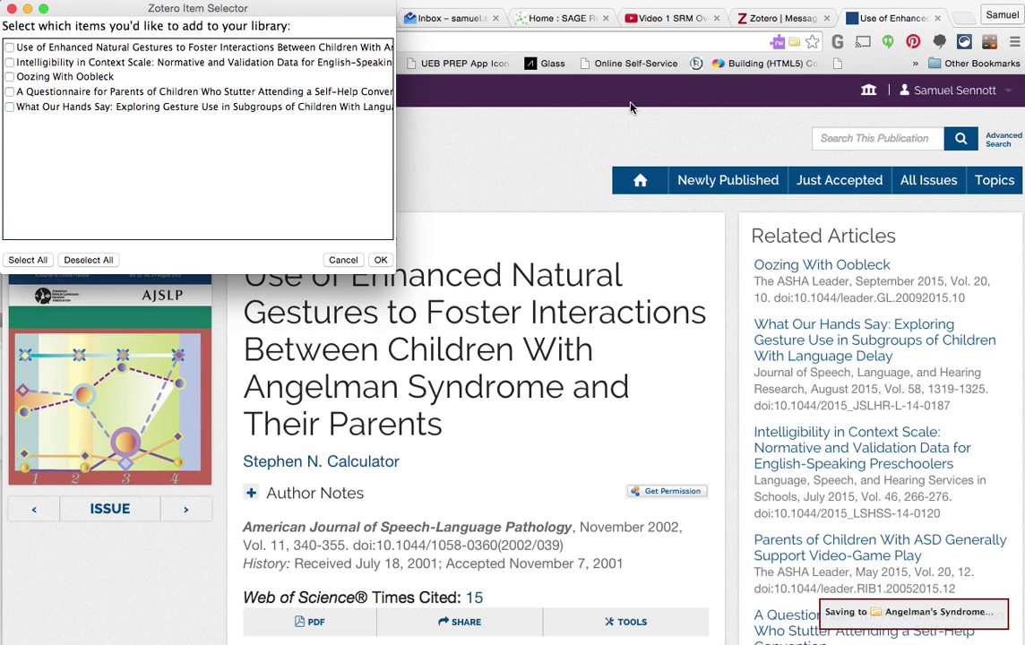
click(9, 47)
click(380, 260)
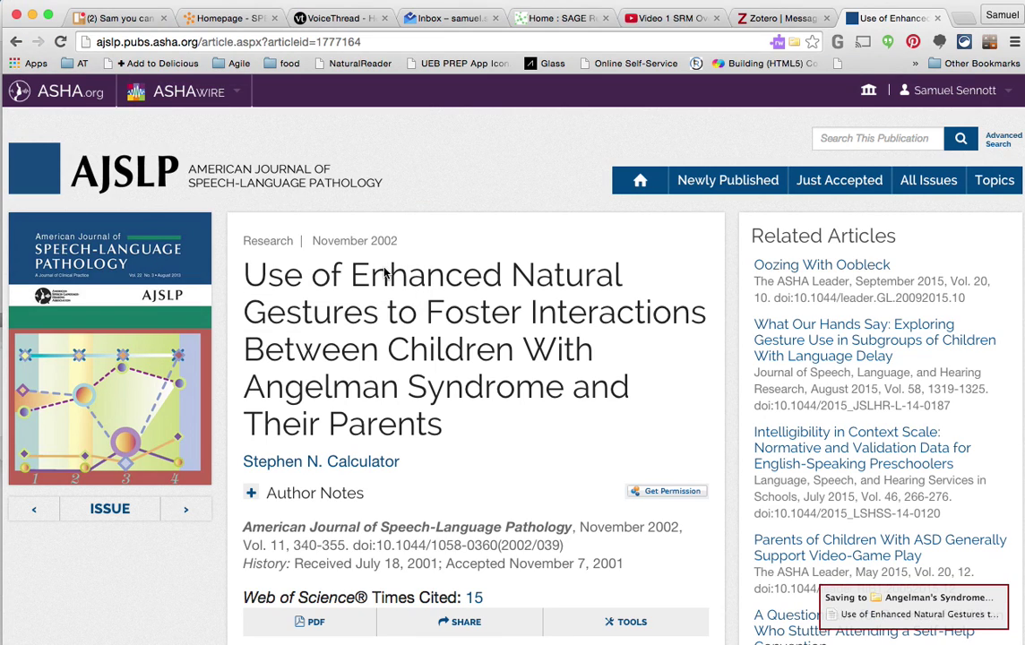
key(super+Tab)
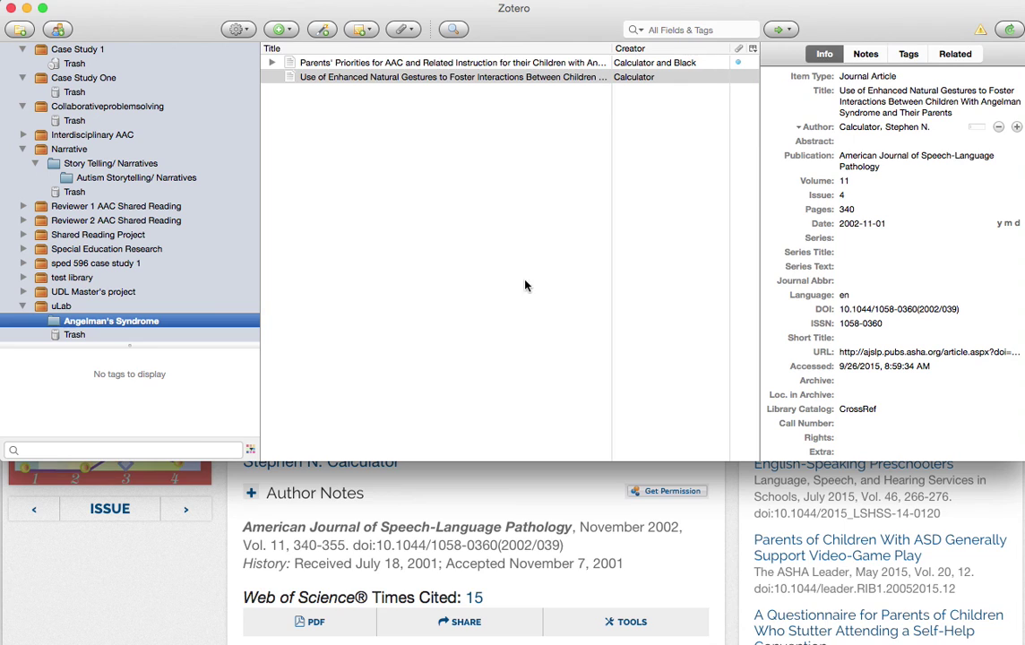
key(super+Tab)
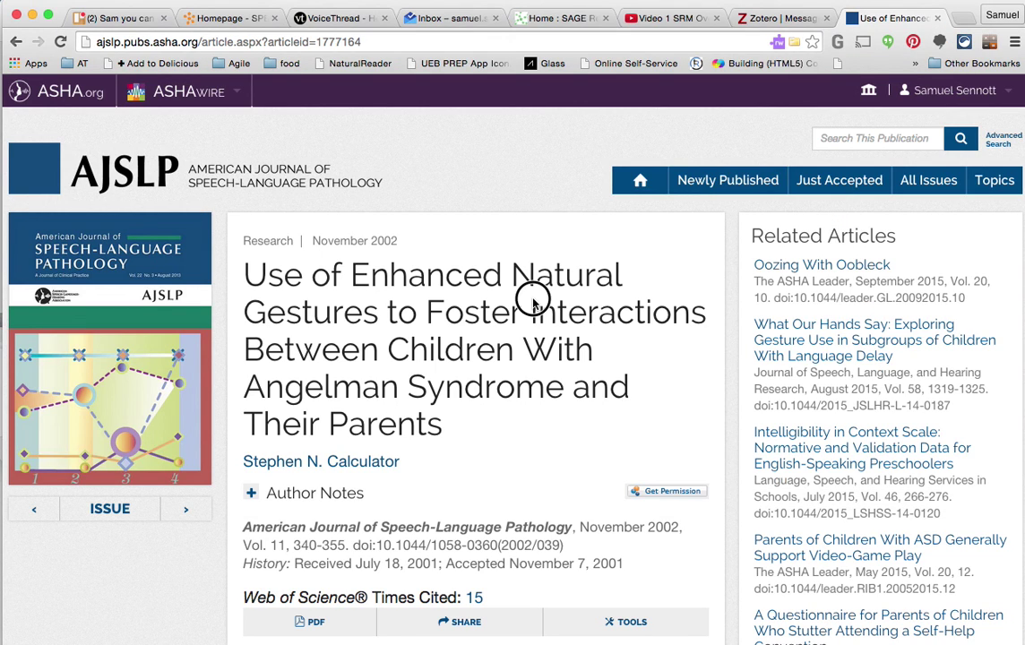
Open 'Cited by 17' under Parents' priorities and open the 2013 'Parents' reports of patterns of use' article.
click(15, 41)
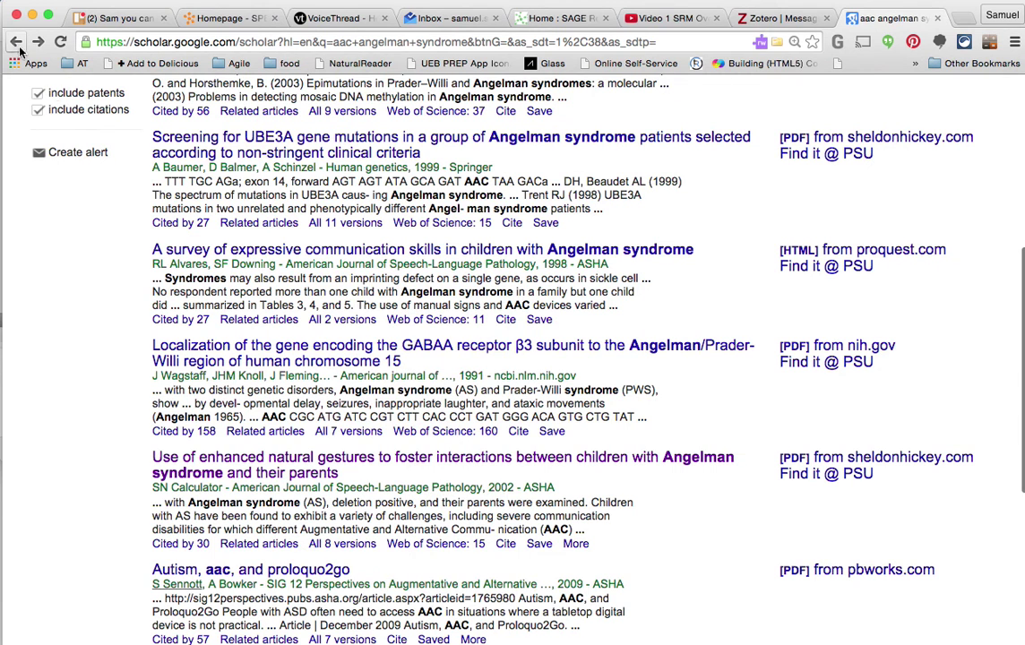
scroll(271, 415, down, 2)
scroll(270, 415, down, 3)
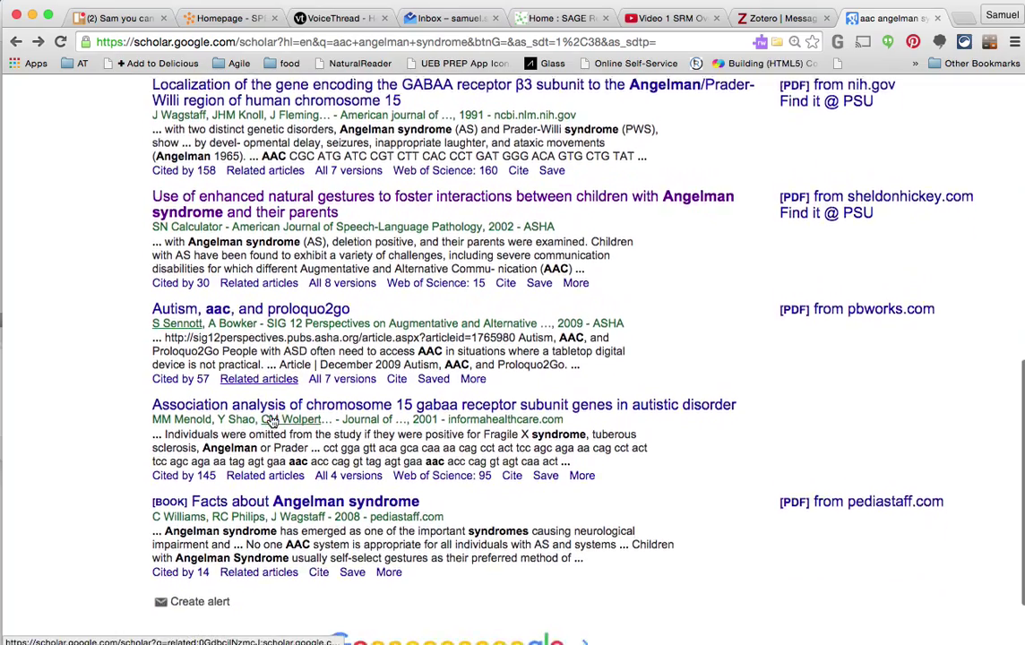
scroll(270, 415, down, 1)
scroll(272, 422, up, 8)
scroll(271, 421, up, 5)
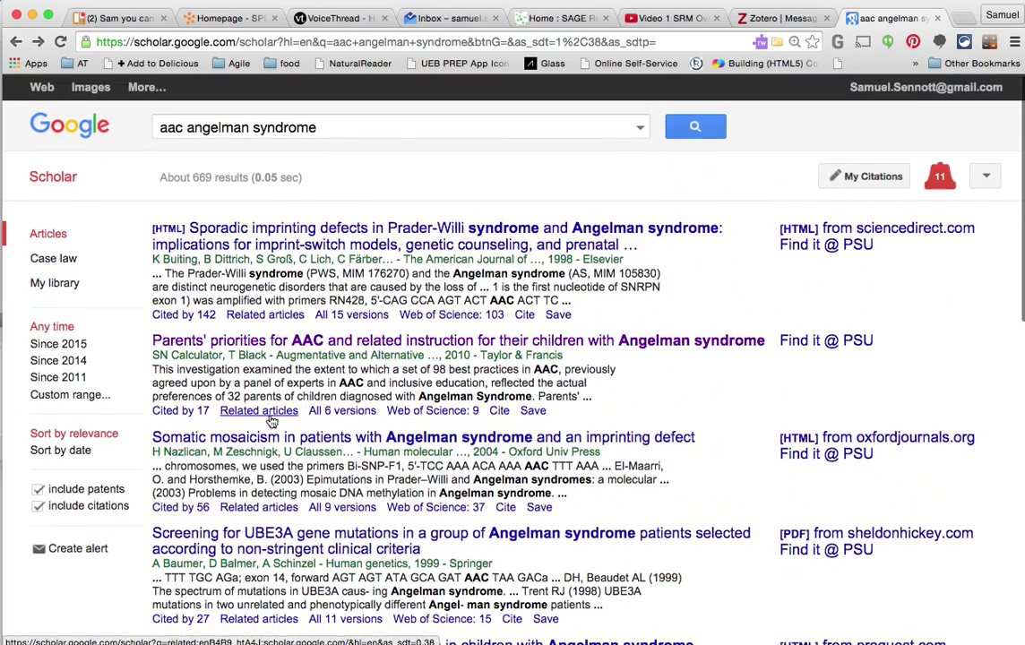
click(200, 417)
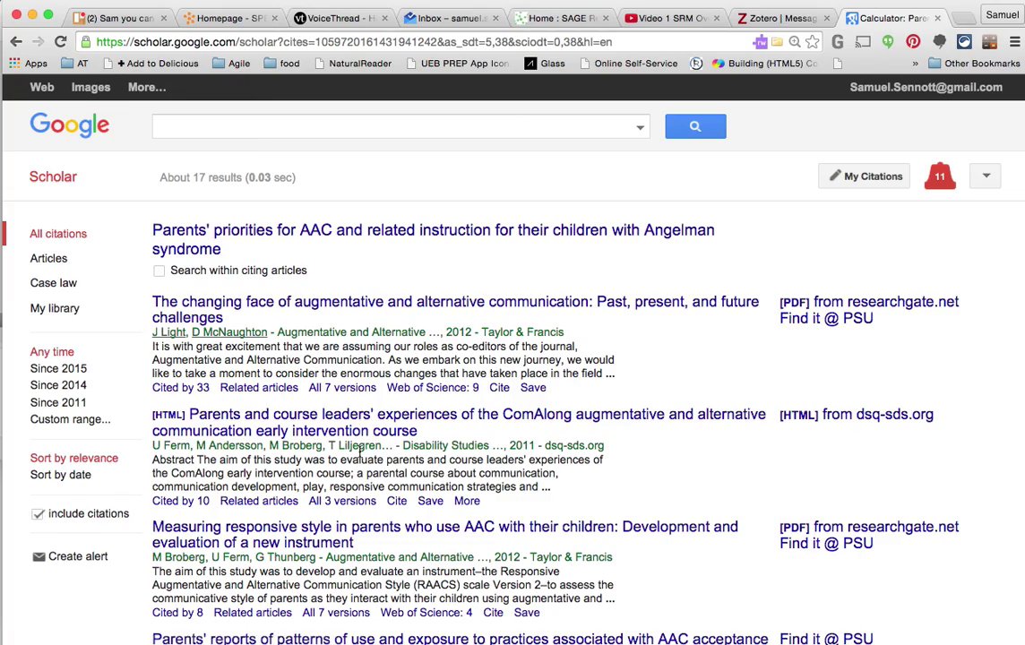
scroll(358, 452, down, 5)
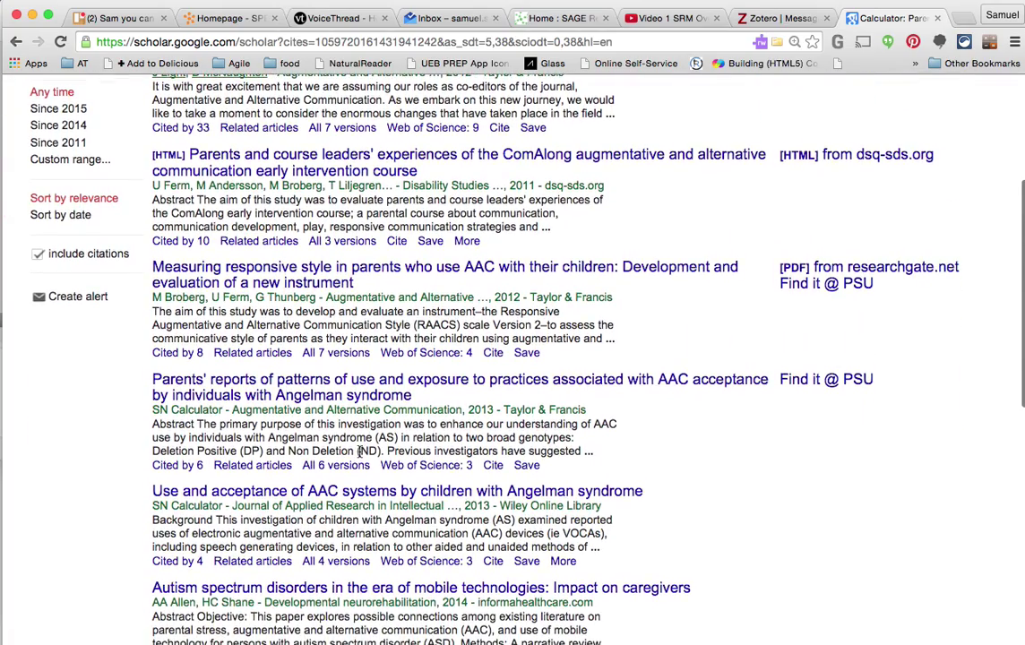
click(370, 395)
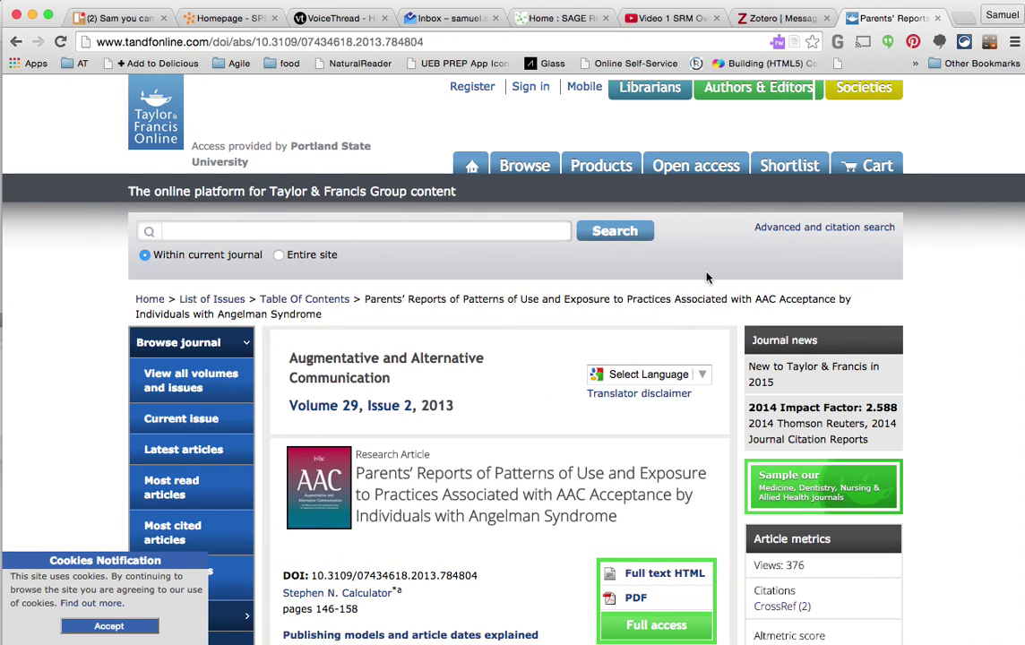
Save the Parents' Reports of Patterns of Use article to Zotero as the third item.
click(796, 43)
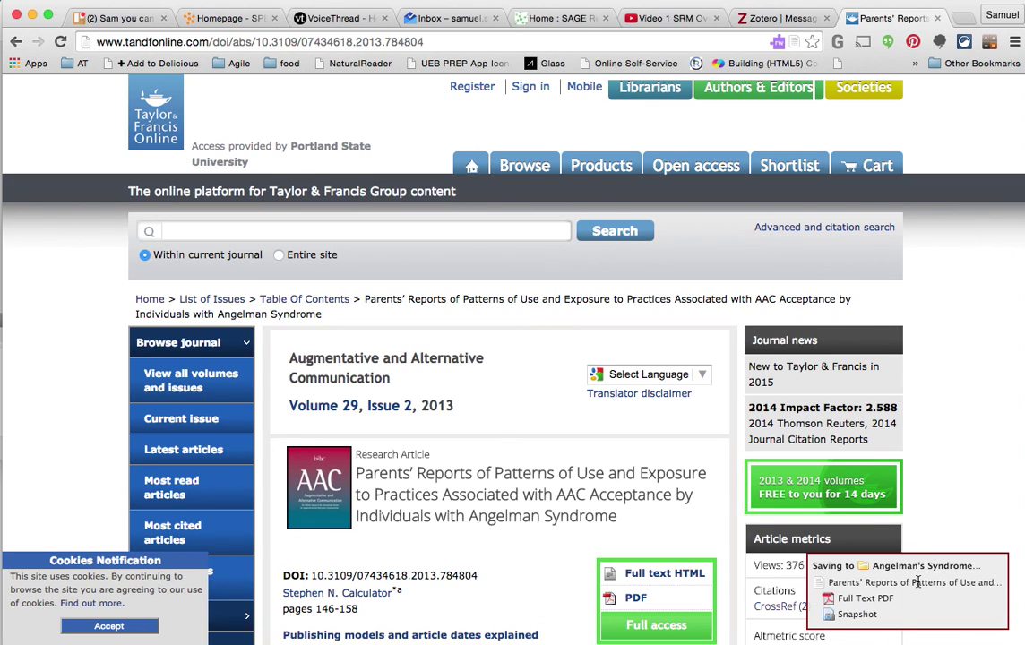
key(super+Tab)
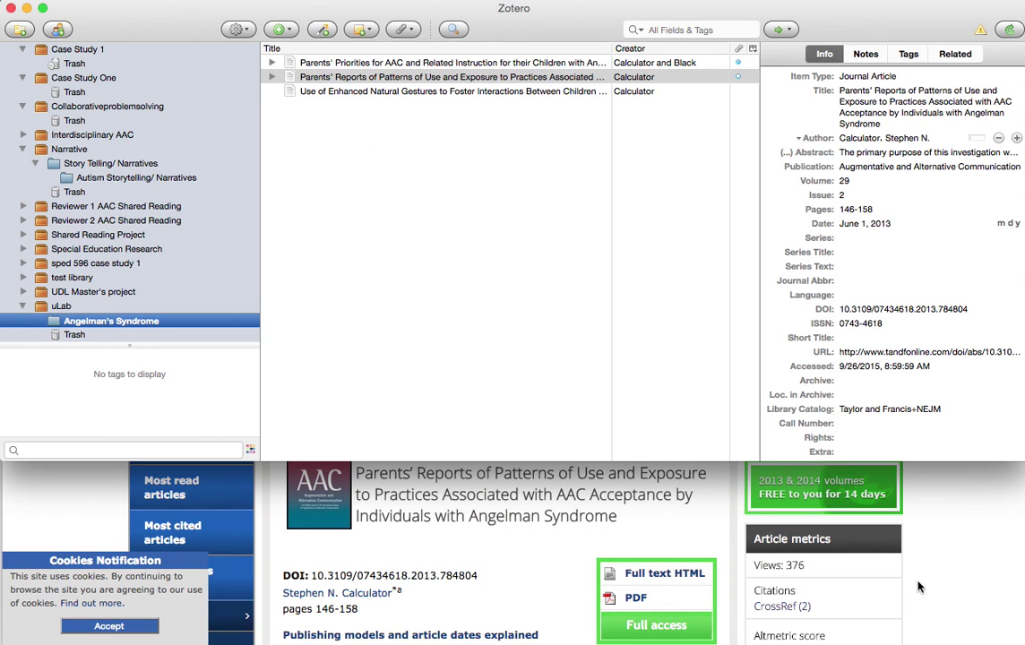
Select all three items and copy an APA 6th edition bibliography of them to the clipboard.
click(529, 154)
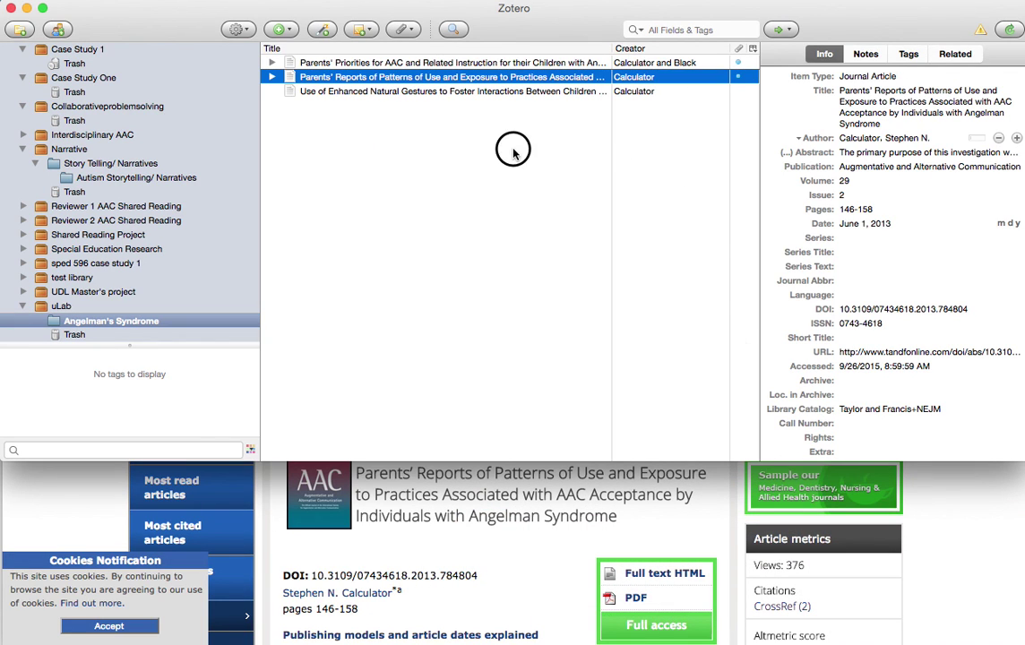
drag(477, 79, 478, 90)
key(super+a)
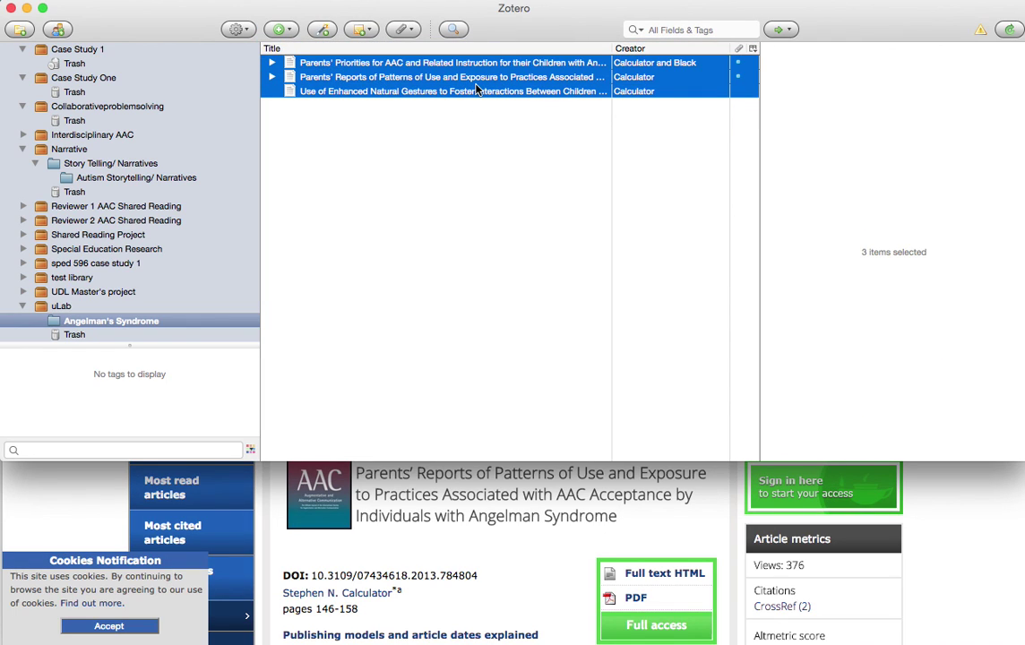
right_click(477, 90)
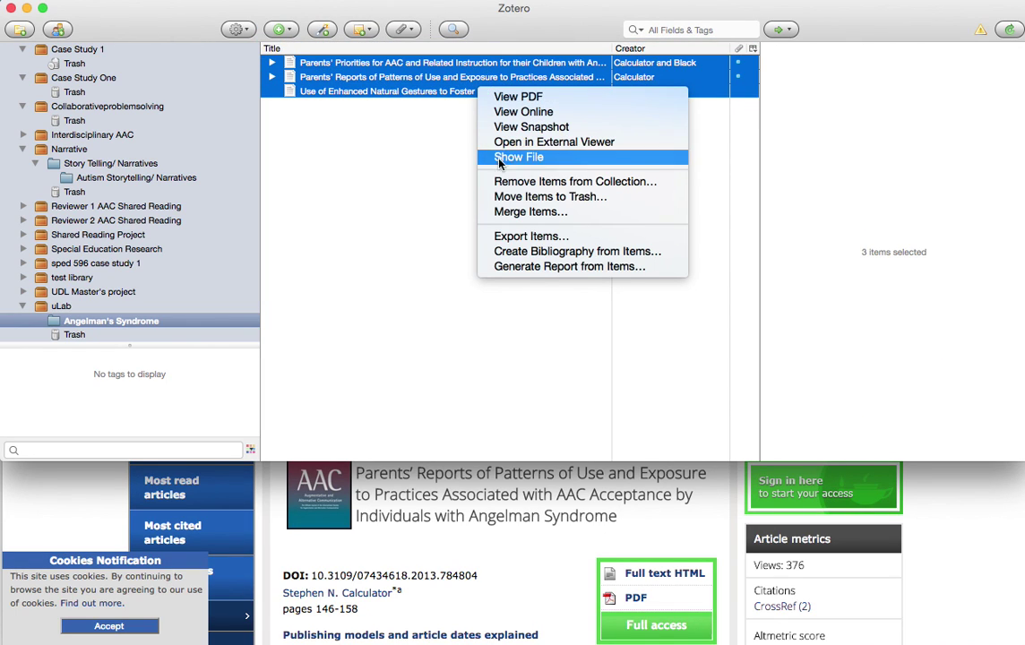
click(544, 251)
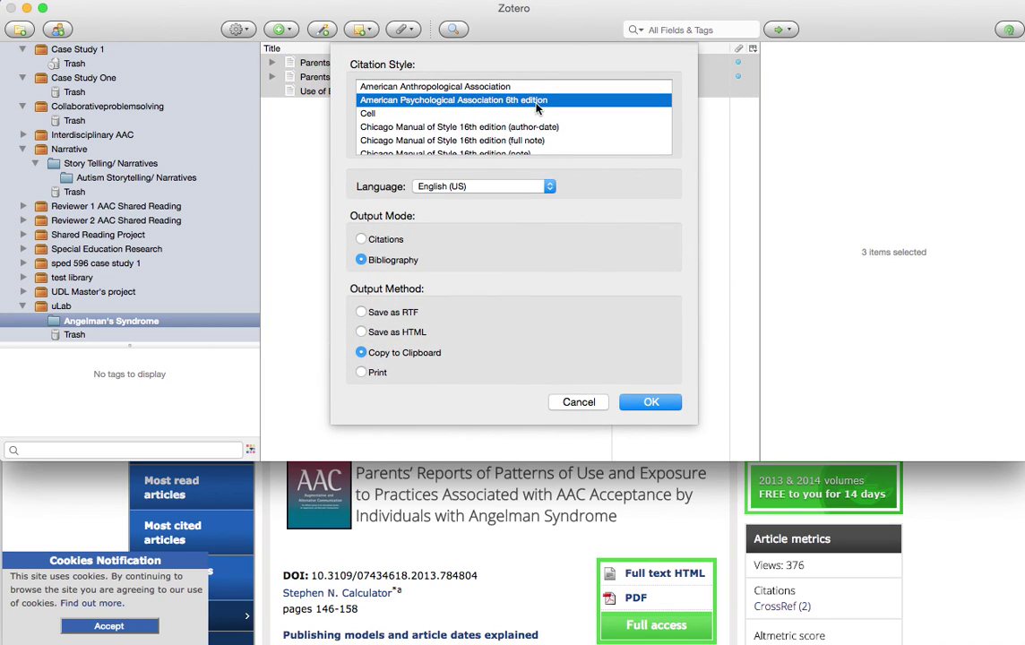
click(657, 403)
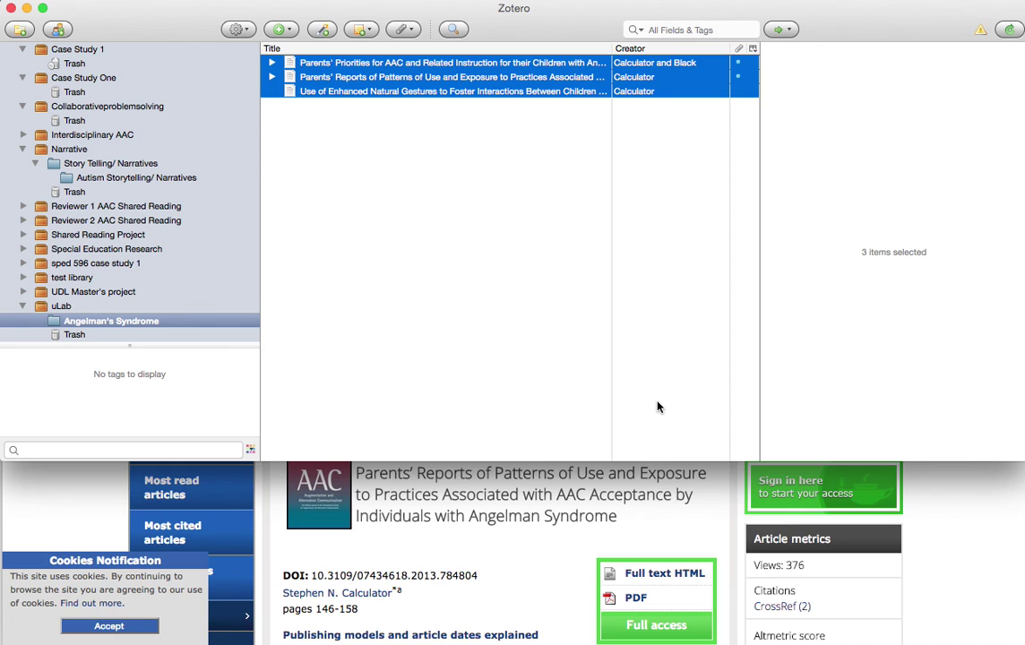
key(super+Tab)
key(super+Tab)
key(super+Tab)
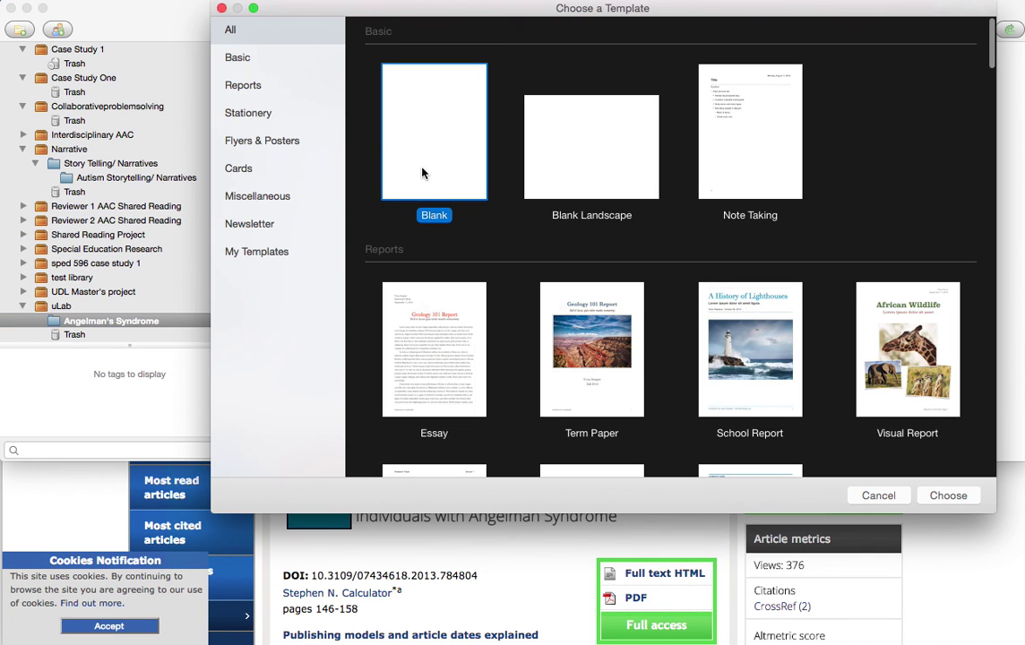
Create a blank Pages document and paste the APA bibliography into it.
double_click(423, 173)
drag(617, 84, 270, 31)
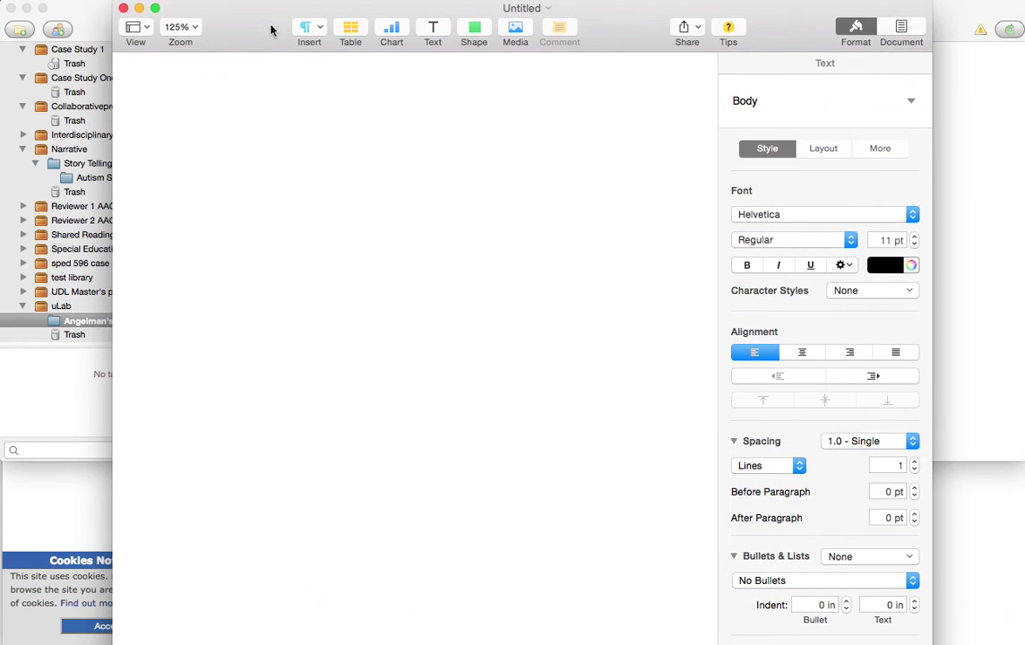
key(super+v)
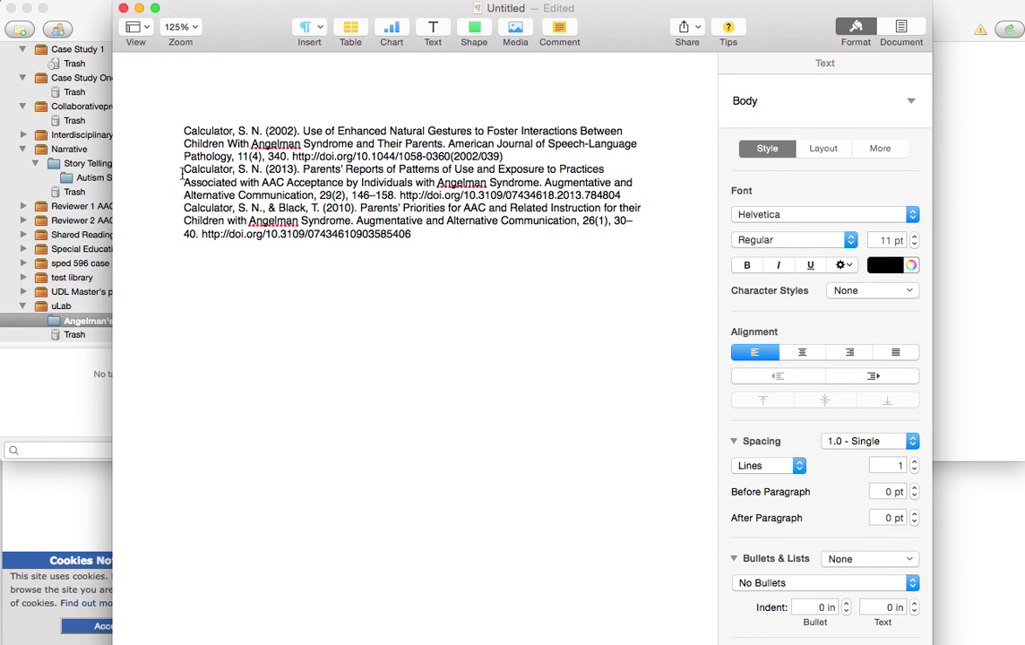
Insert blank lines before the 2013 and 2010 references to separate the entries.
click(183, 170)
key(Return)
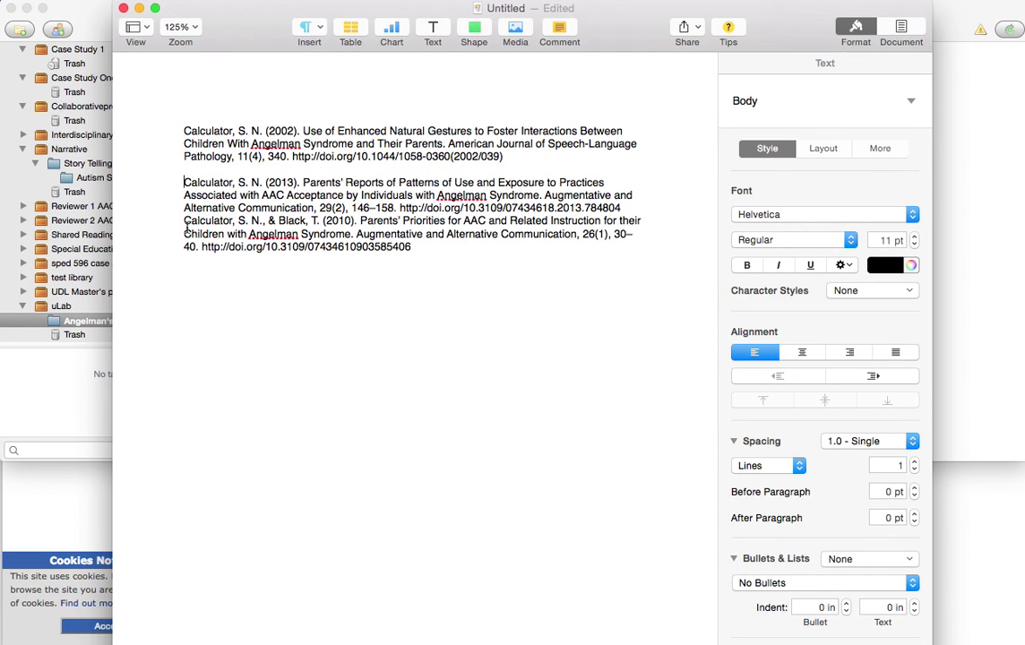
click(183, 224)
key(Return)
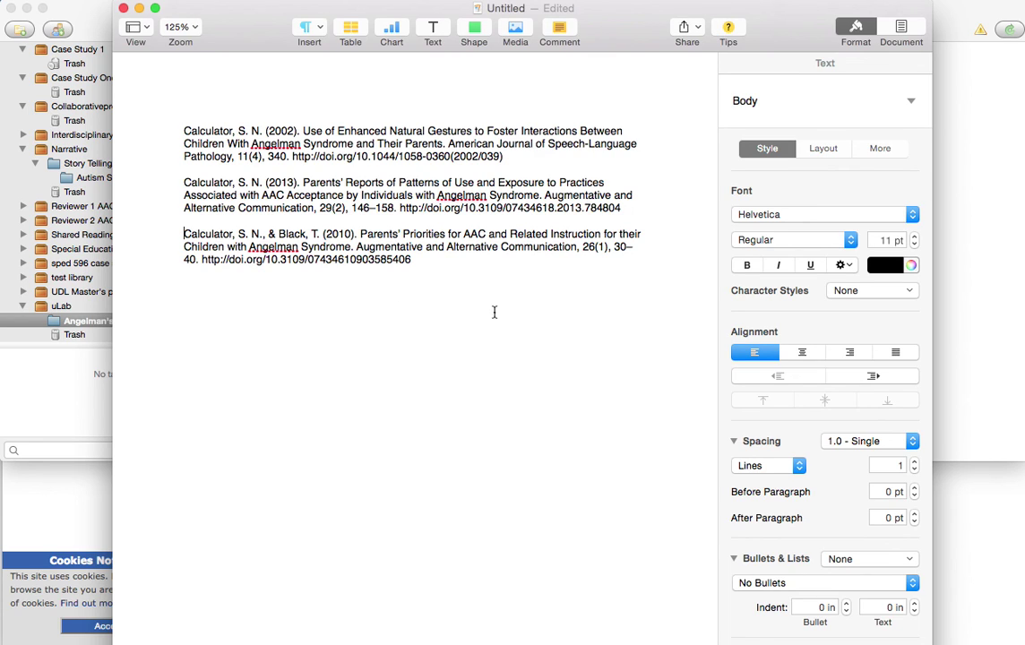
key(super+Tab)
key(super+Tab)
key(super+Tab)
key(super+Tab)
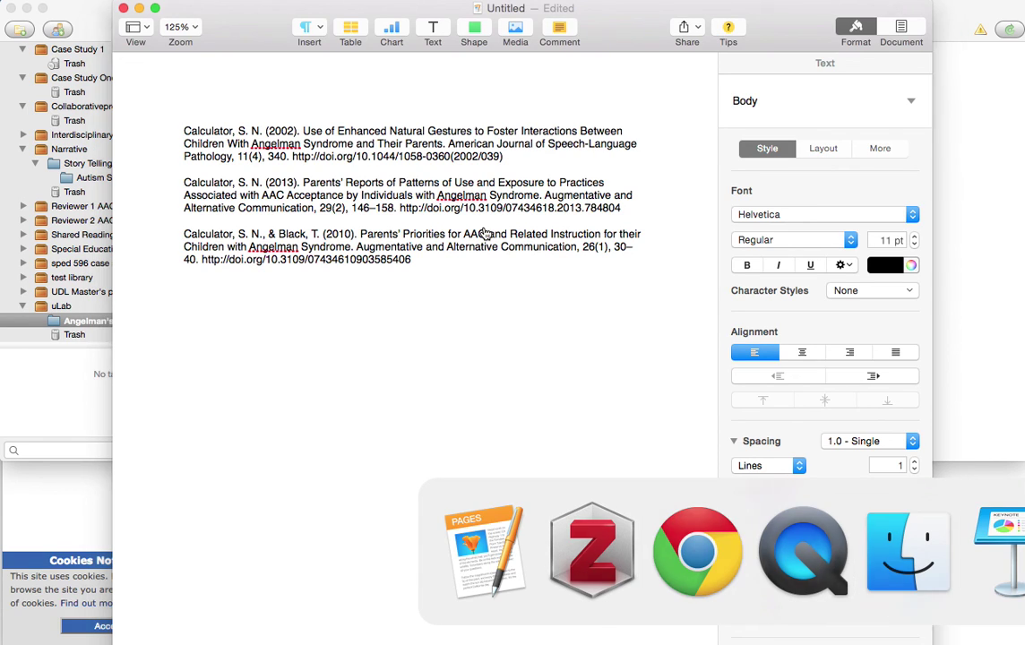
key(super+Tab)
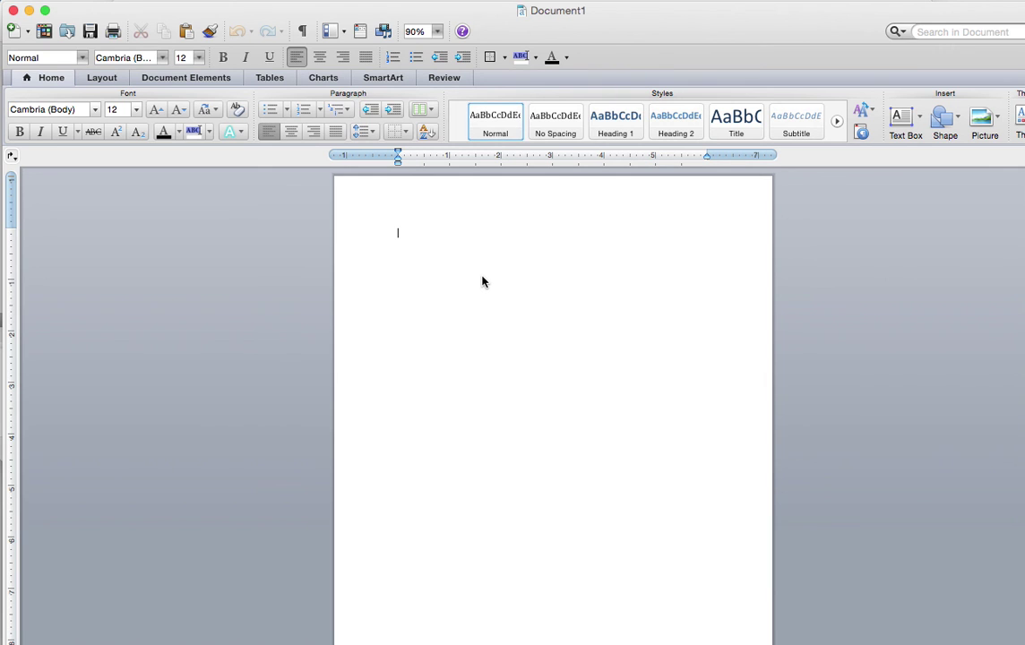
Paste the bibliography into Document1, keeping its hanging-indent, double-spaced formatting.
key(super+v)
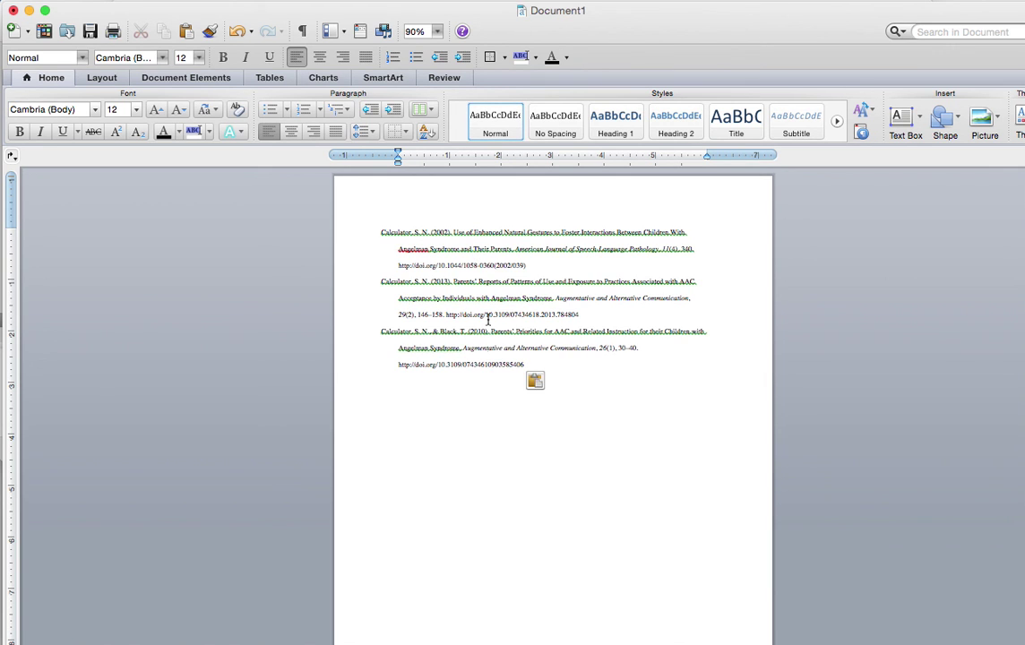